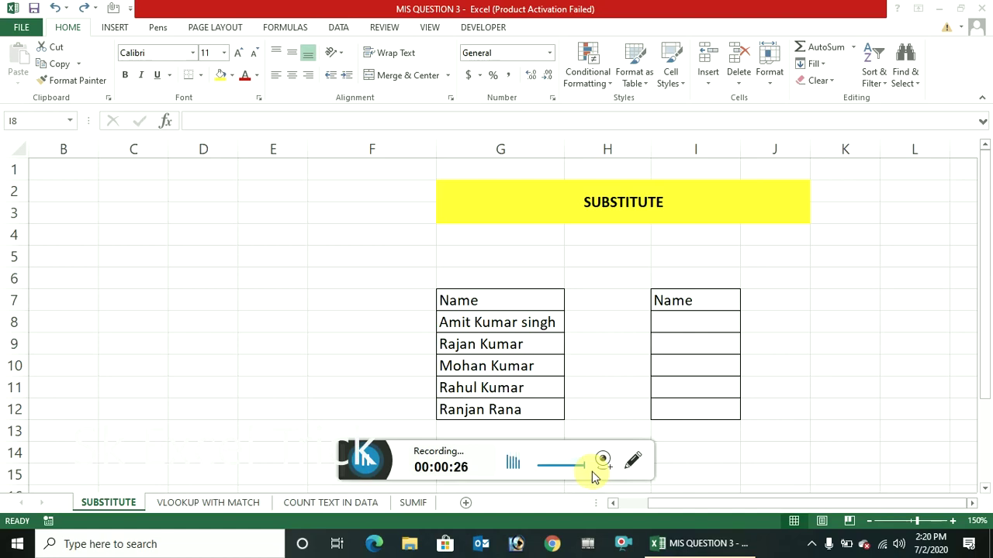
Enter =SUBSTITUTE(G8,"singh","singha") in I8 to change singh to singha
drag(358, 464, 363, 553)
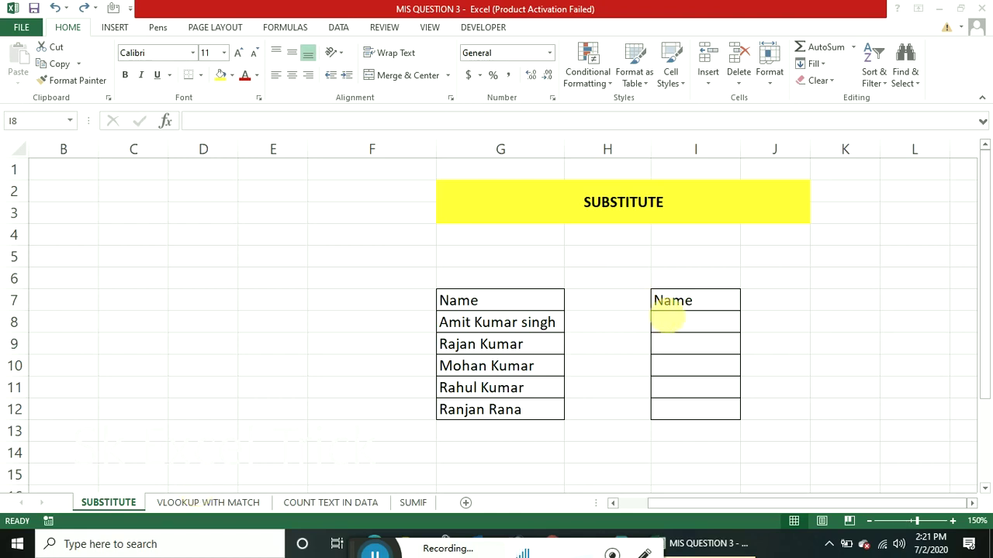
click(676, 321)
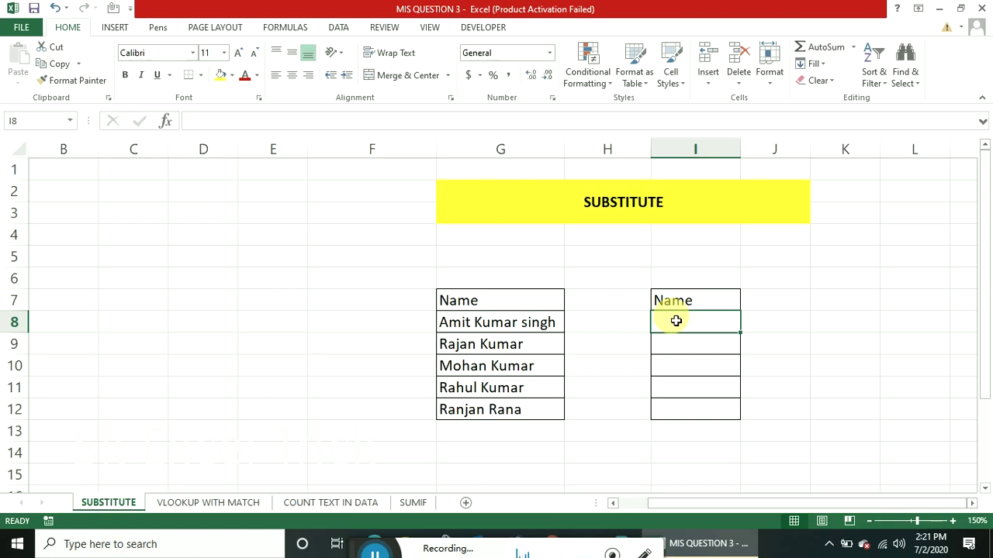
text(=sub)
key(Tab)
key(Left)
key(Left)
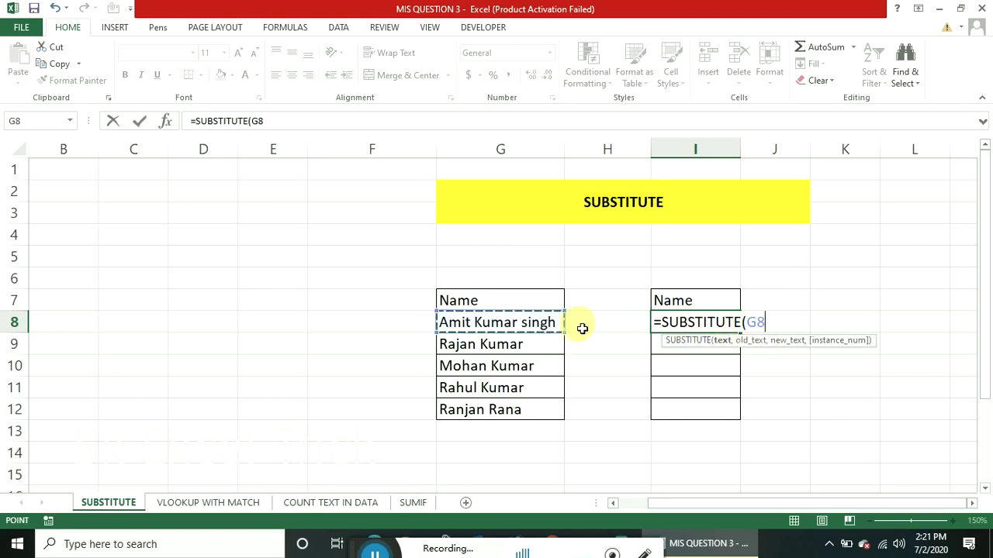
text(,)
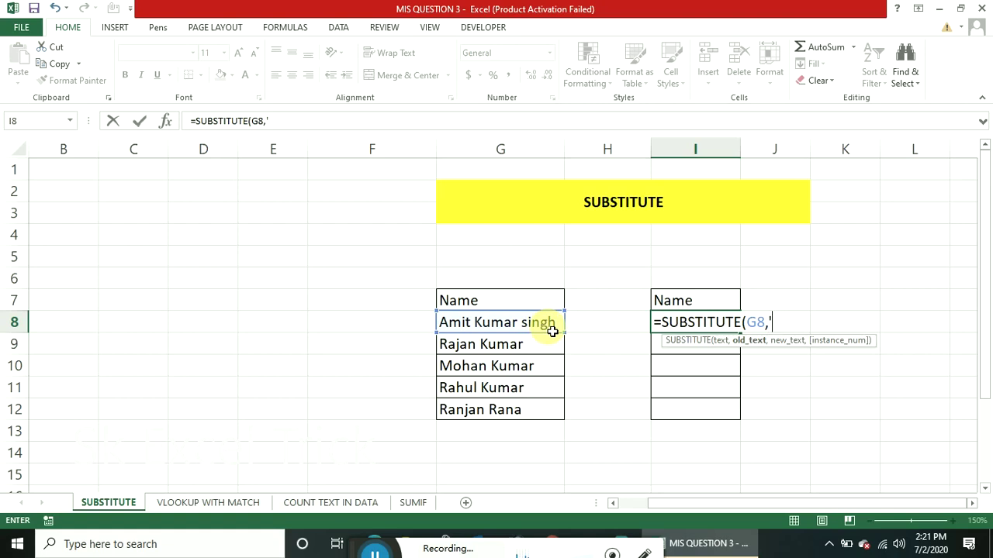
text("singh)
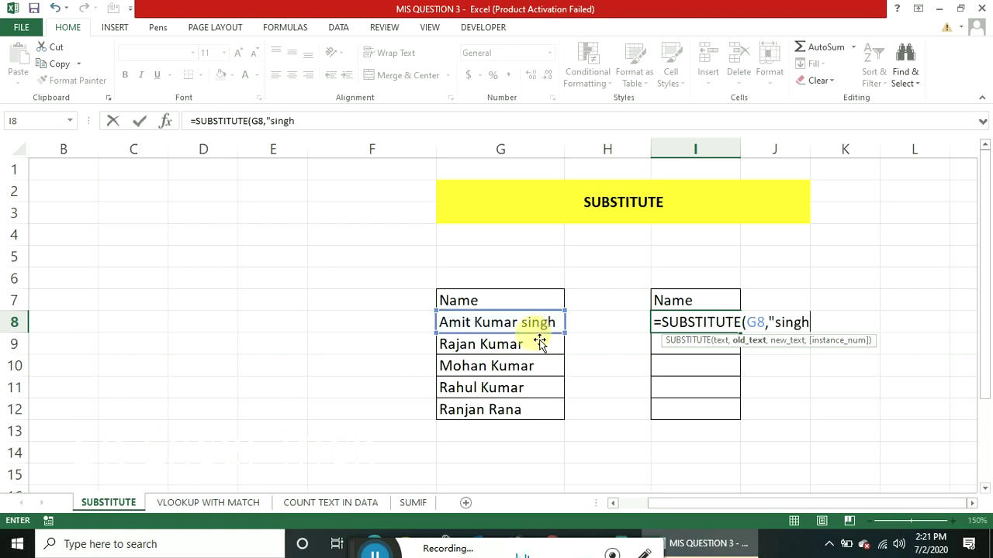
text(")
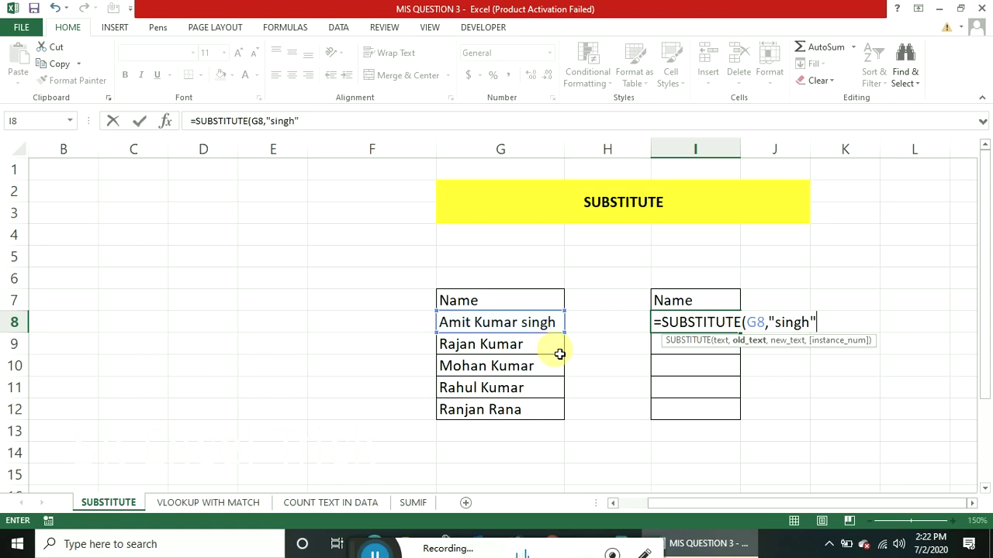
text(,")
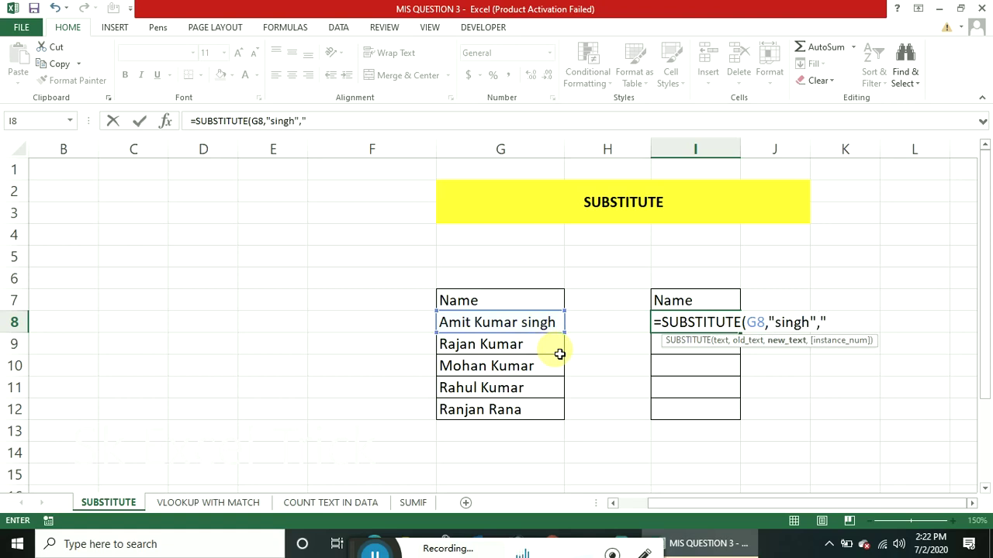
text(singha")
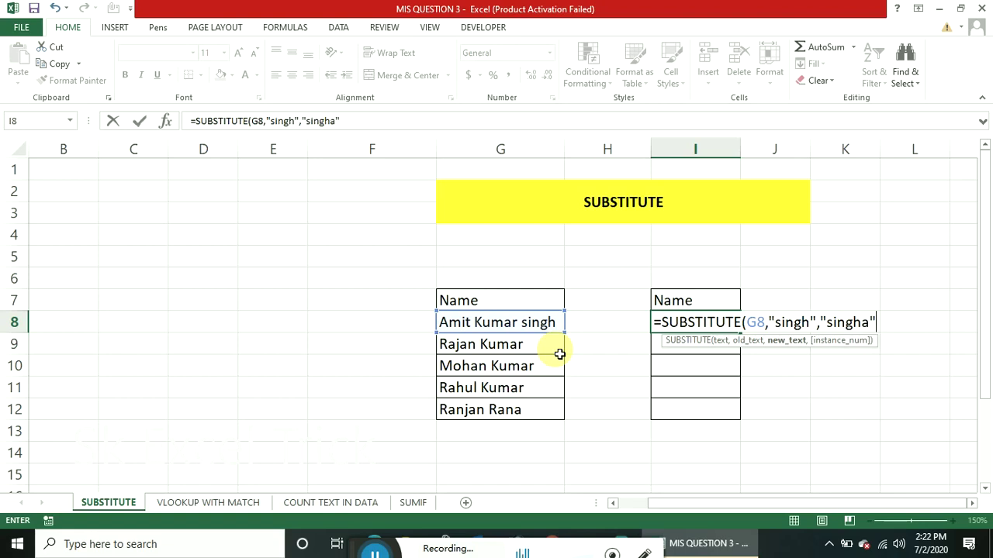
text())
key(Return)
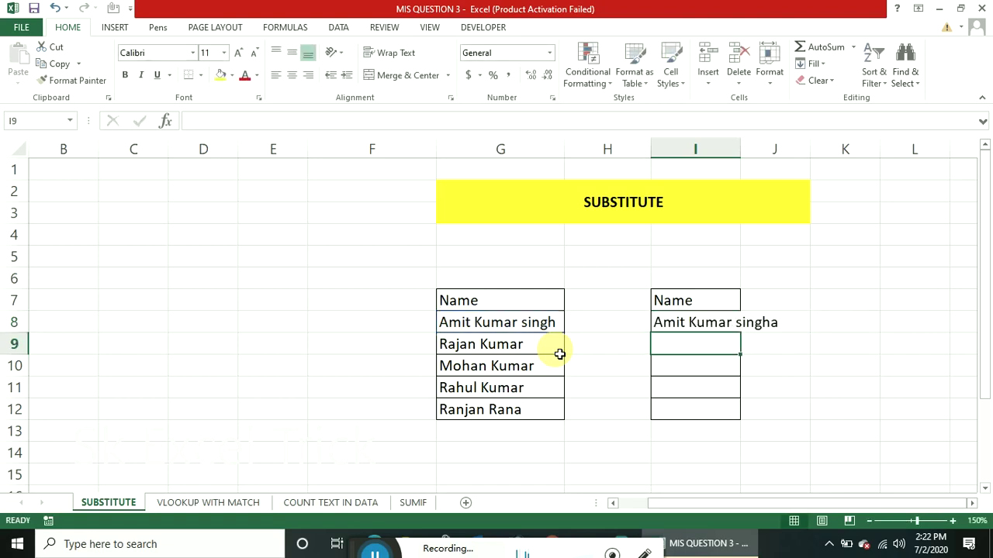
Autofit column I and fill the I8 formula down through I12
double_click(741, 145)
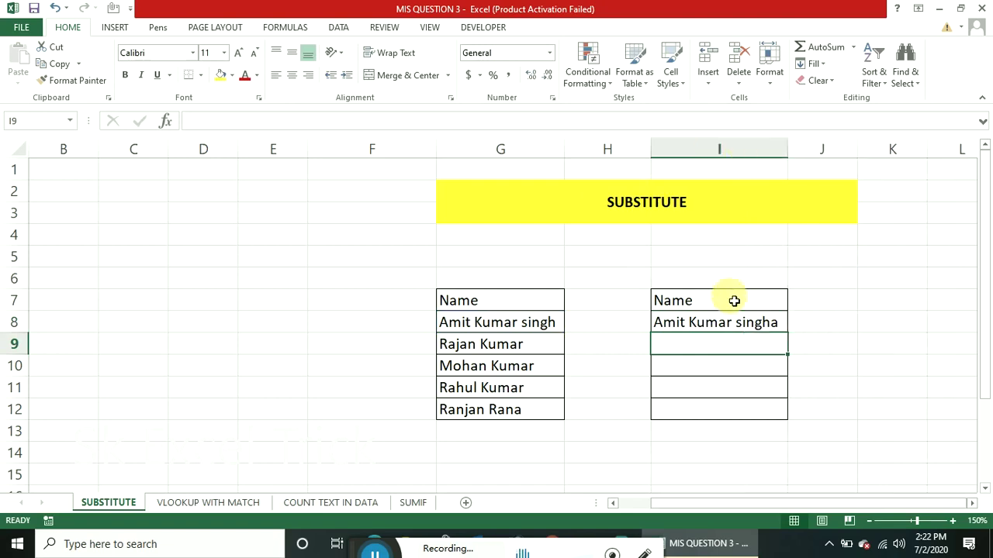
click(786, 332)
drag(787, 334, 793, 425)
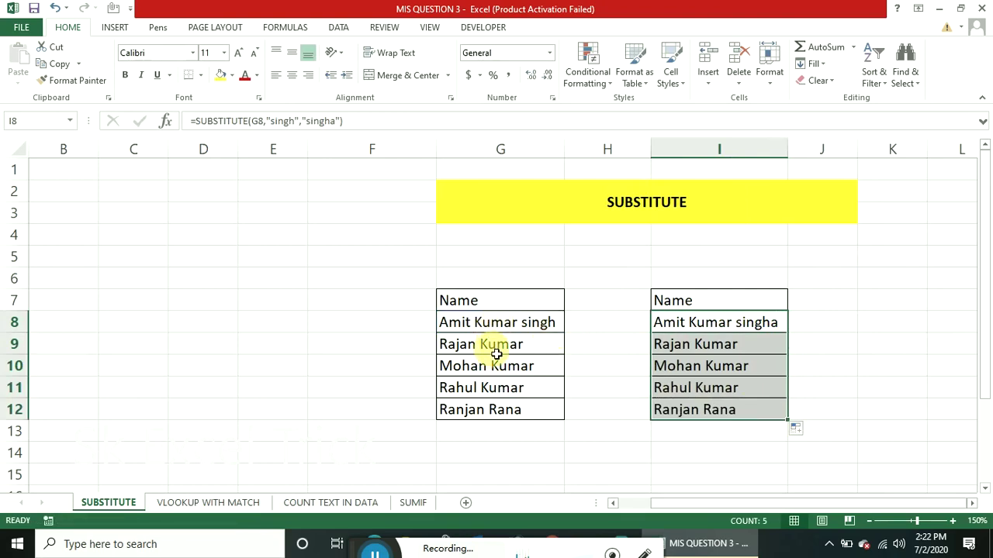
click(809, 326)
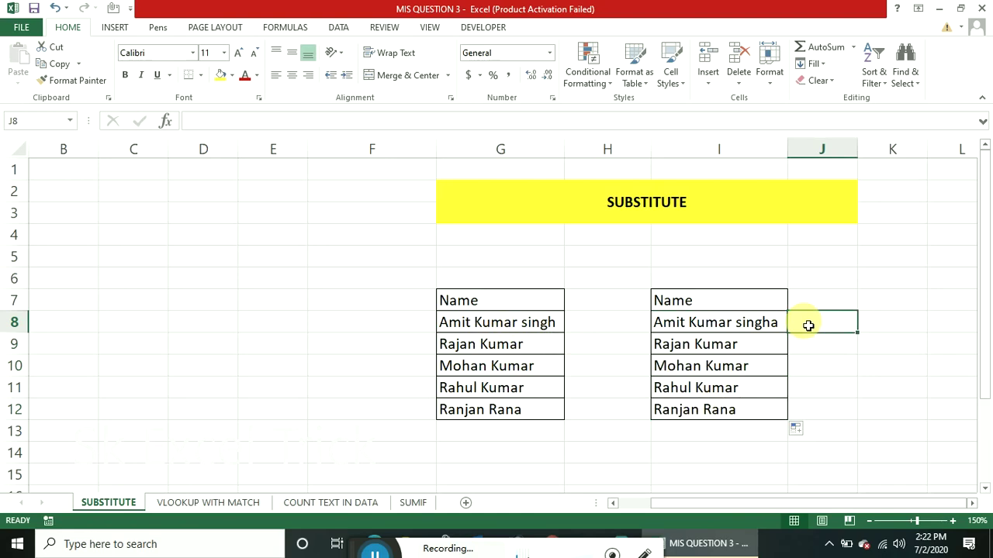
Enter =SUBSTITUTE(G8,"Kumar","") in J8 to strip Kumar from the name
text(=sub)
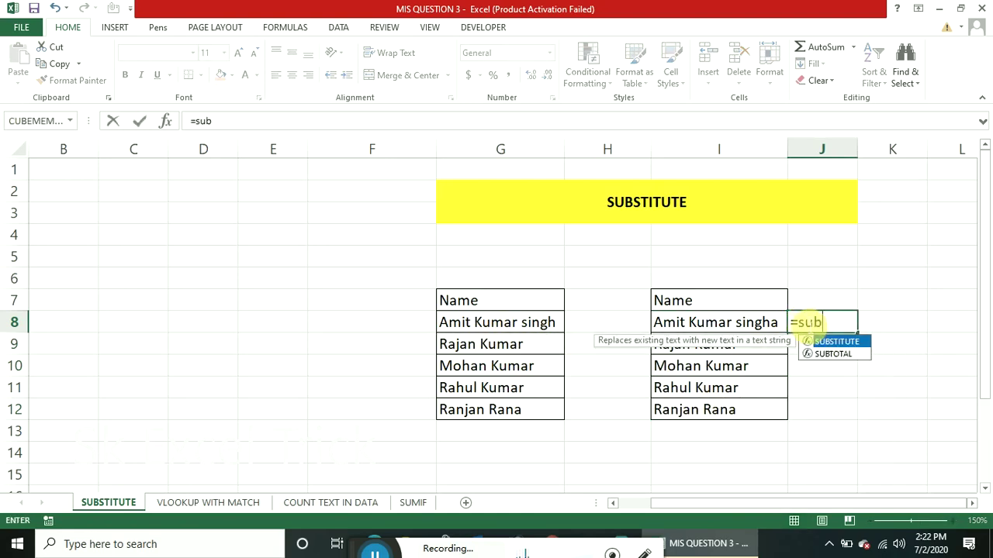
key(Tab)
key(Left)
key(Left)
key(Left)
key(Left)
key(Right)
text(,)
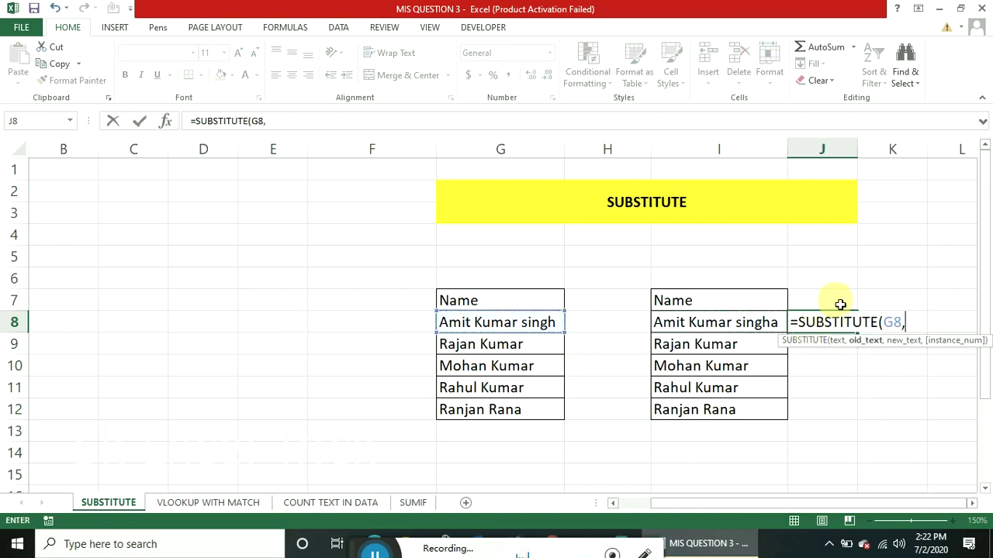
text(")
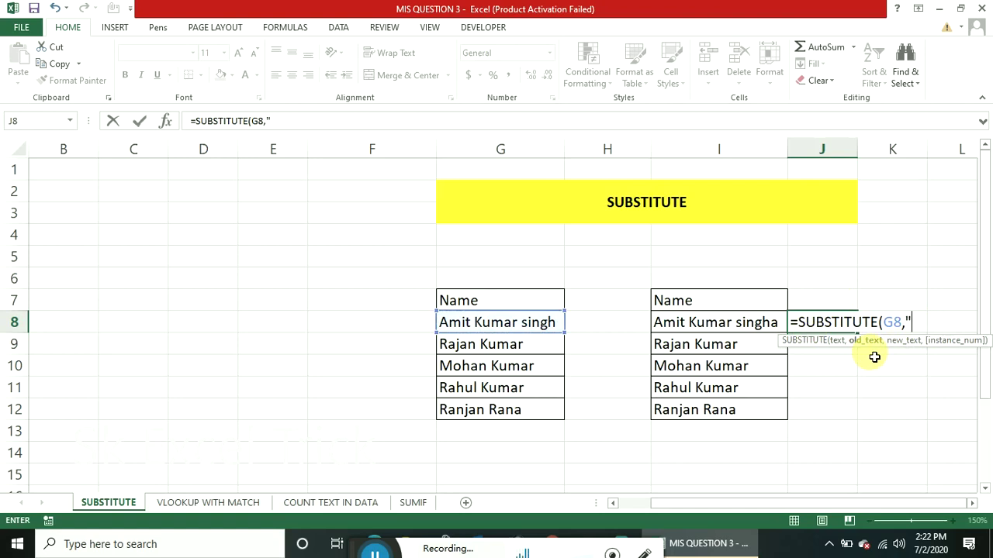
text(Kumar",""))
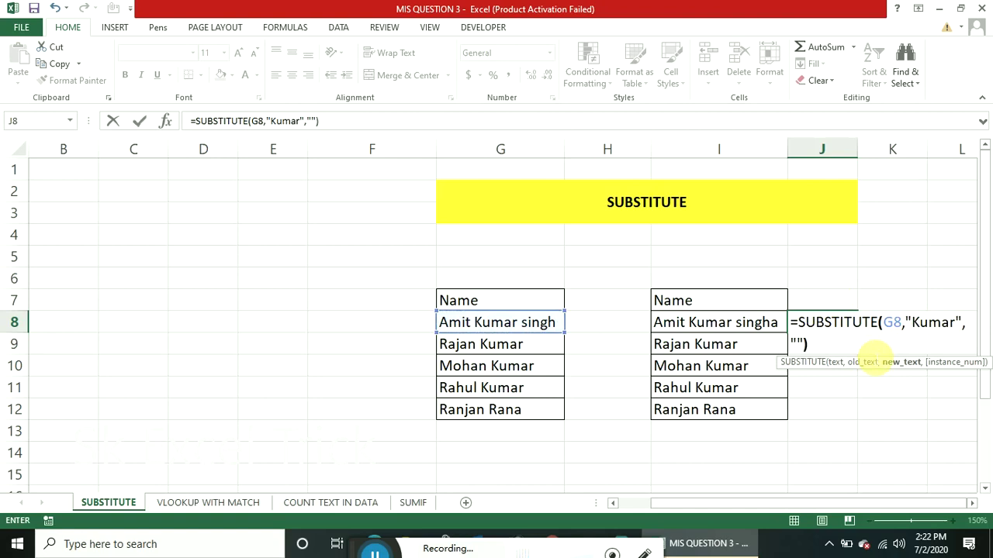
key(Return)
Copy the J8 formula into J9:J12, widen column J, and go to the VLOOKUP WITH MATCH sheet
key(Up)
key(ctrl+c)
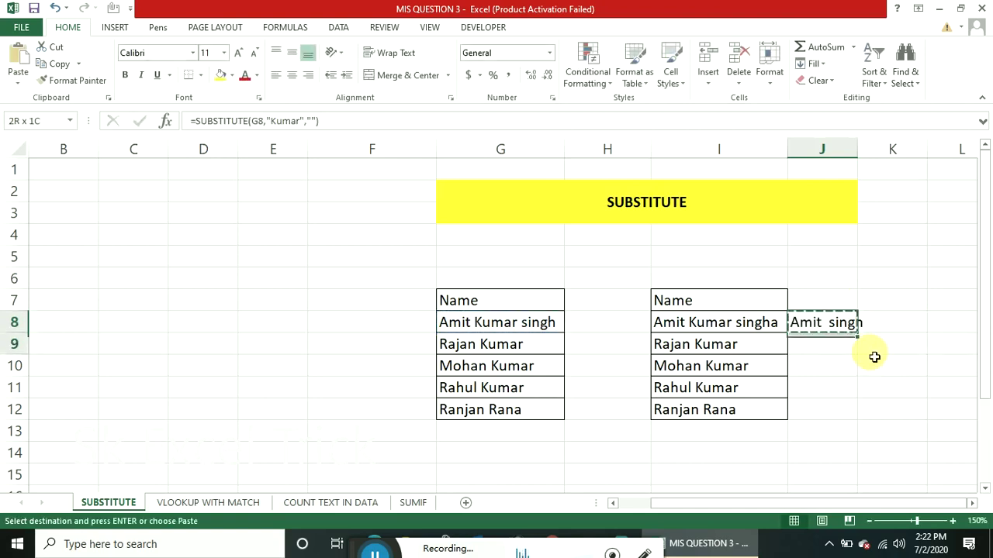
key(shift+Down)
key(shift+Down)
key(shift+Down)
key(shift+Down)
key(Return)
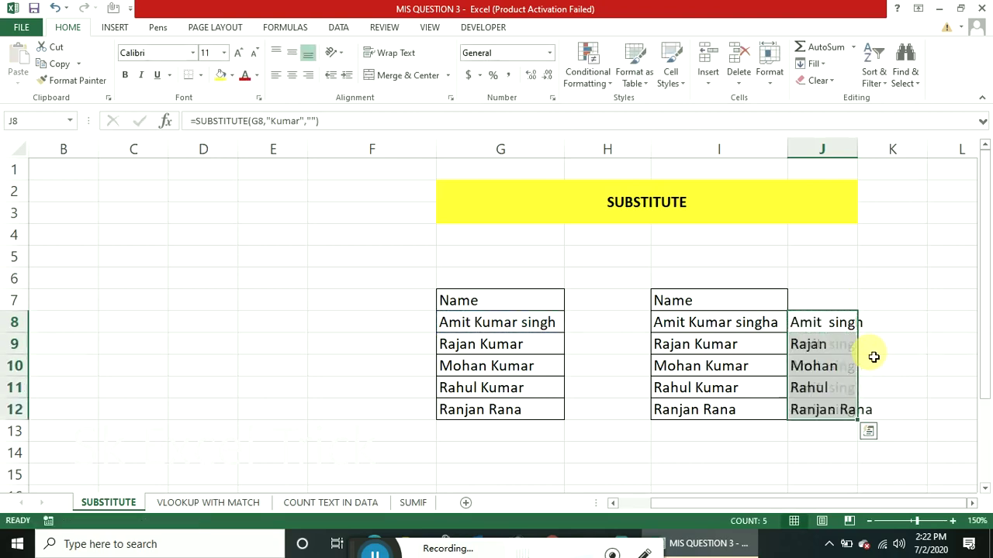
drag(861, 149, 862, 150)
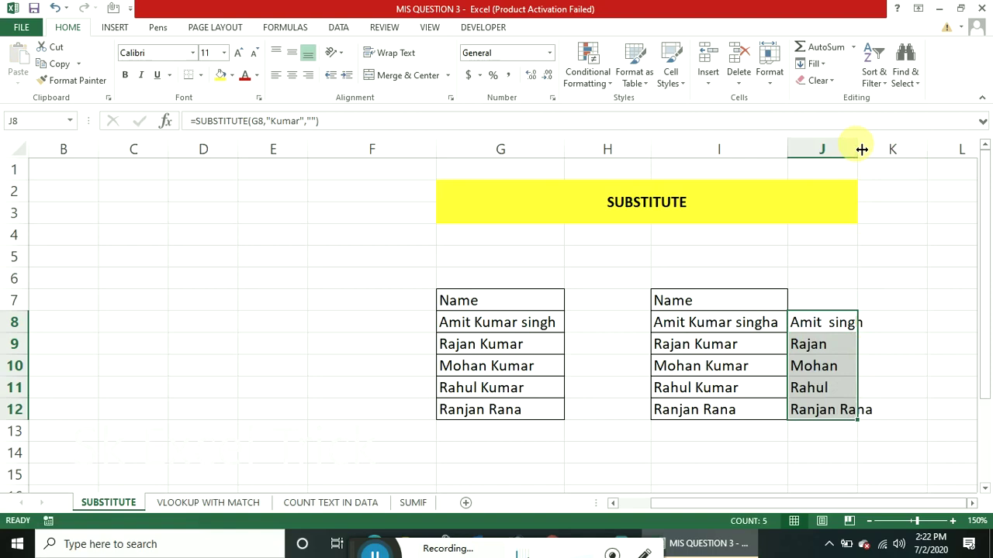
click(230, 509)
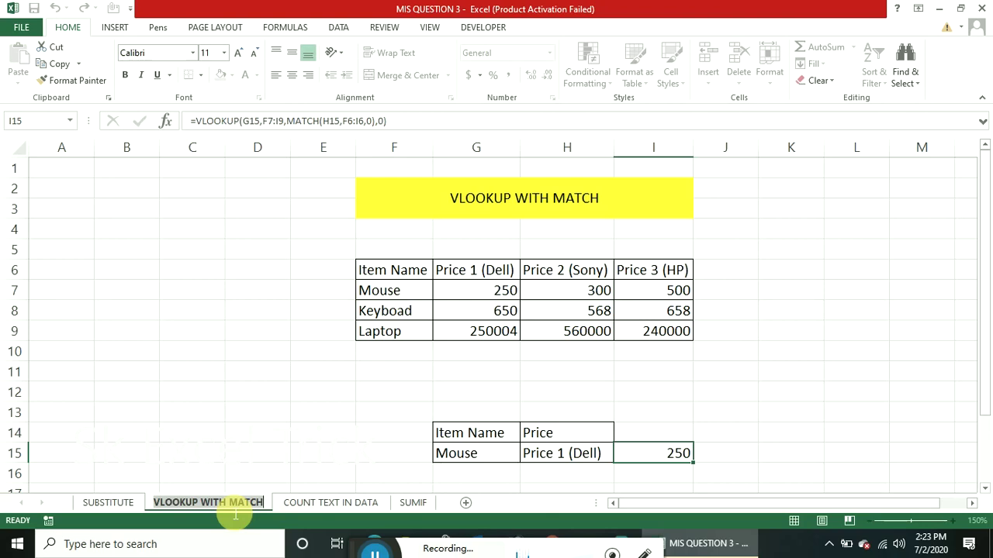
click(363, 546)
mouse_move(363, 545)
mouse_down()
mouse_move(353, 527)
mouse_move(362, 538)
mouse_up()
click(675, 456)
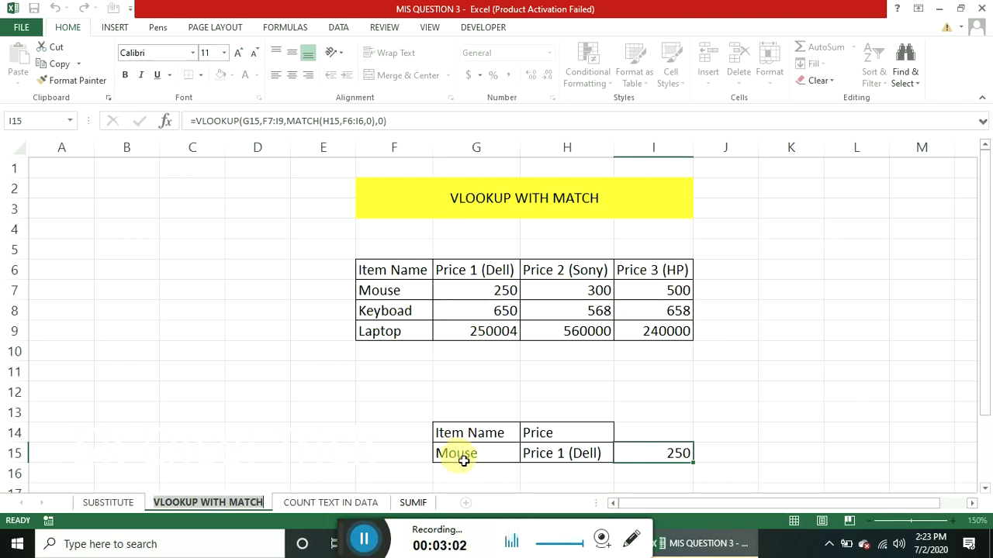
click(658, 459)
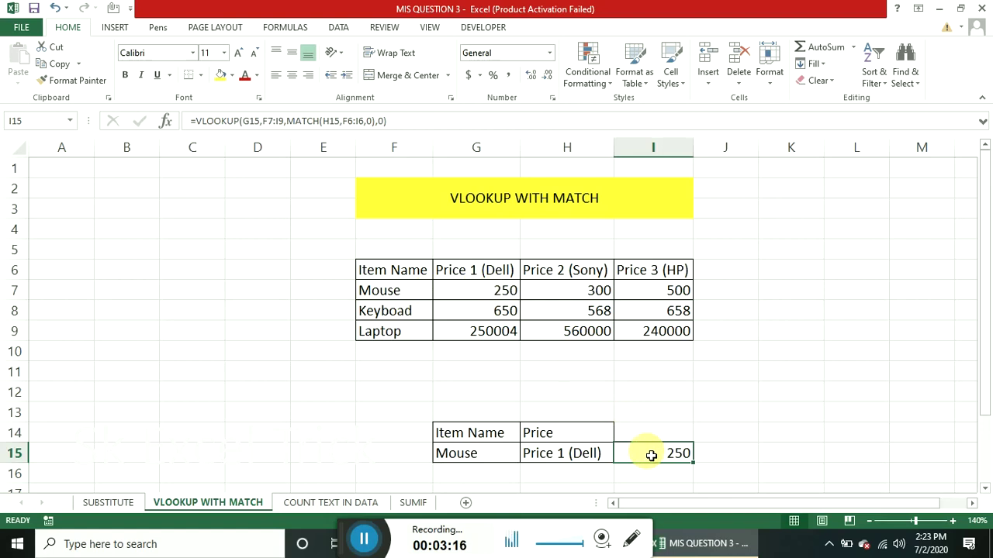
Start =VLOOKUP in I15 with lookup value G15 and table range F7:I9
text(=VLOOKUP()
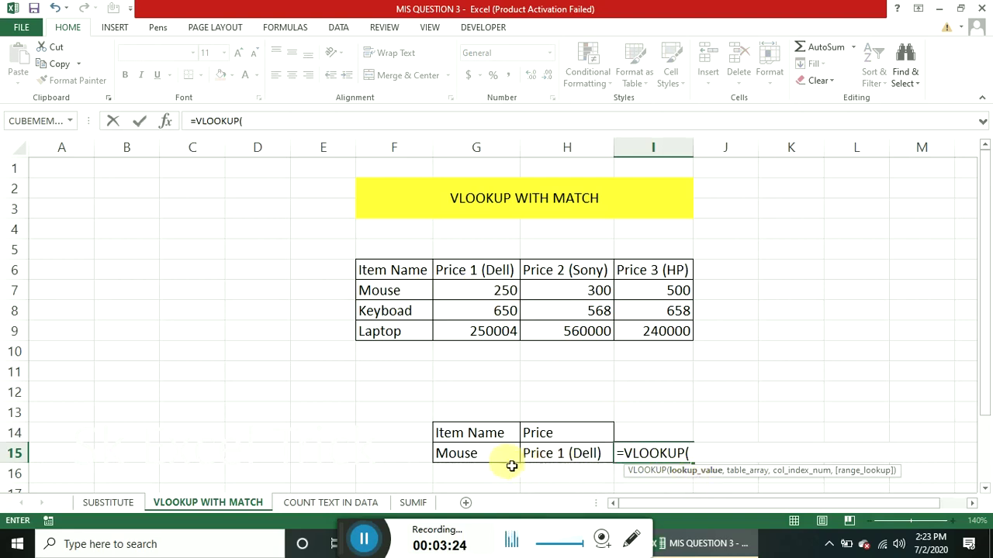
click(485, 459)
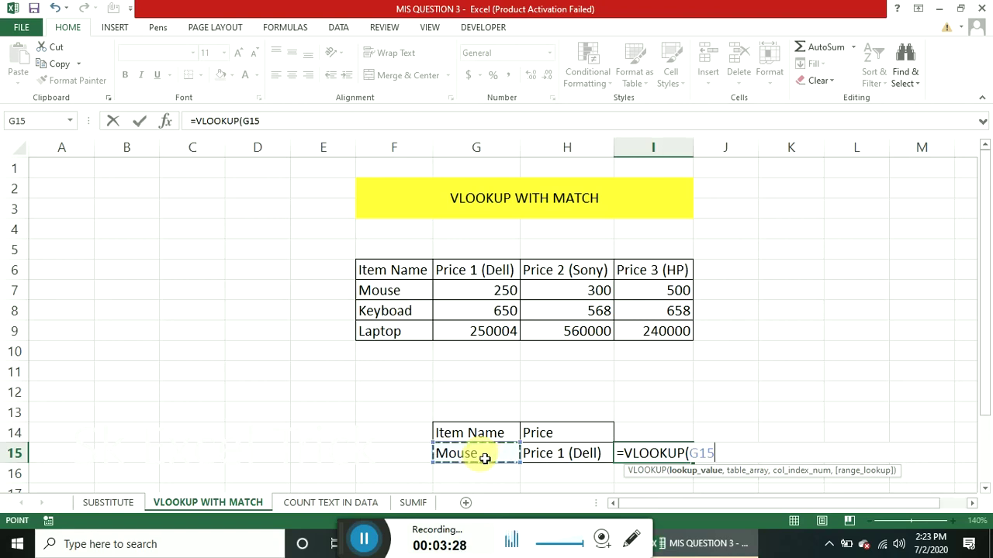
text(,)
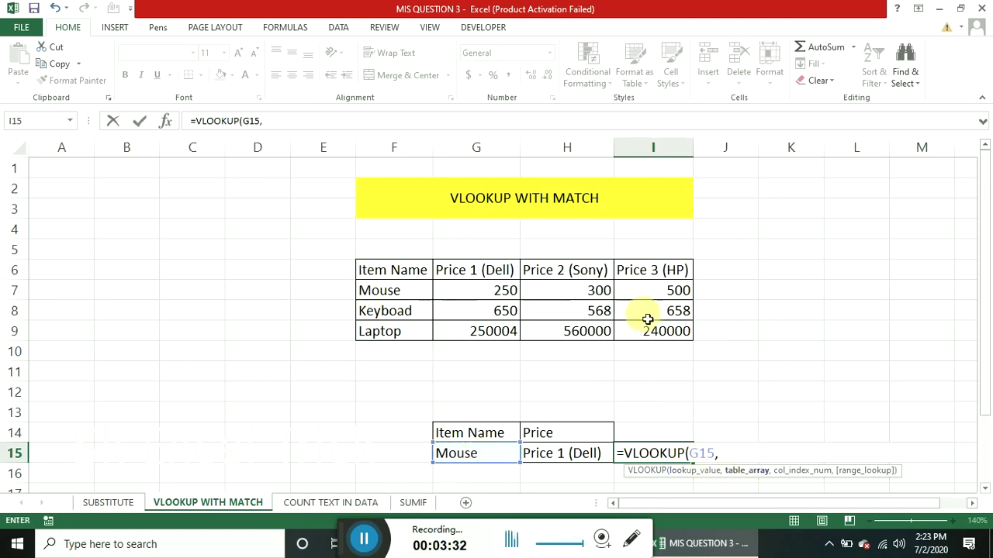
click(399, 292)
drag(399, 292, 668, 339)
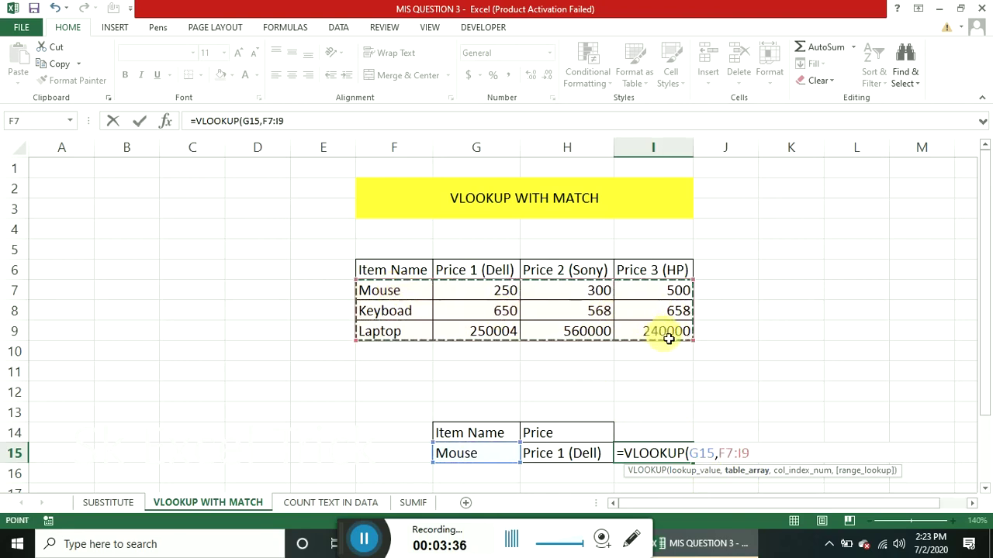
text(,)
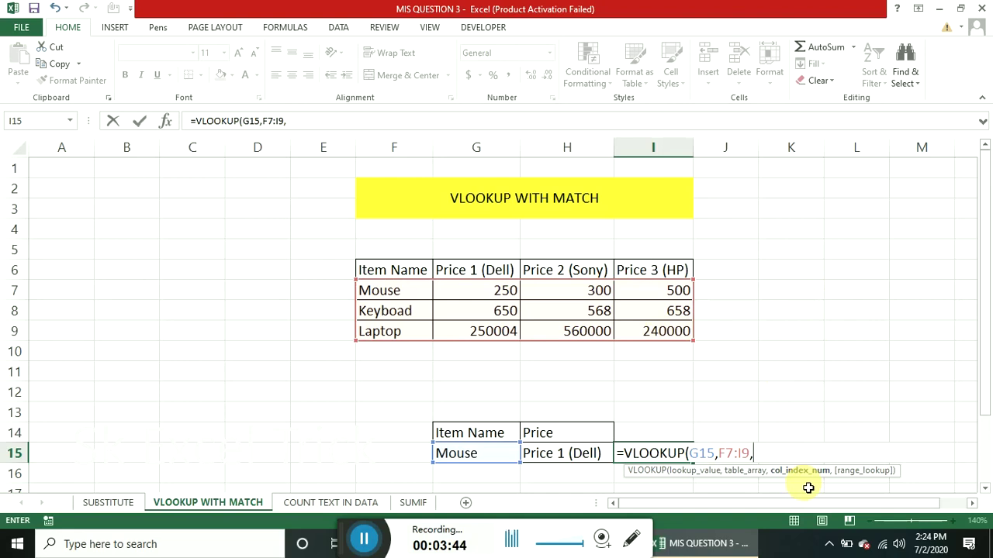
Use MATCH(H15,F6:I6,0) as the column index with exact match, so I15 returns 250
text(matc)
double_click(805, 487)
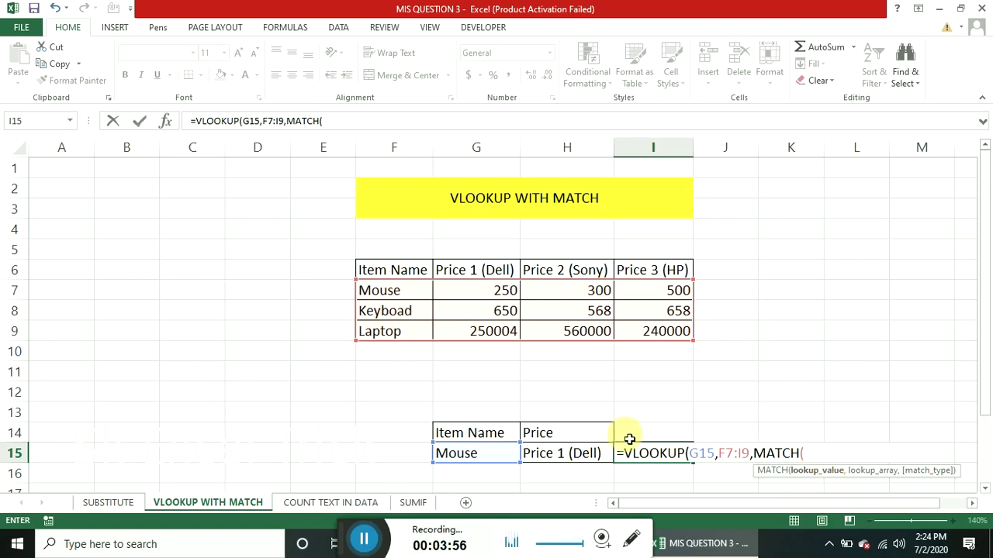
click(556, 454)
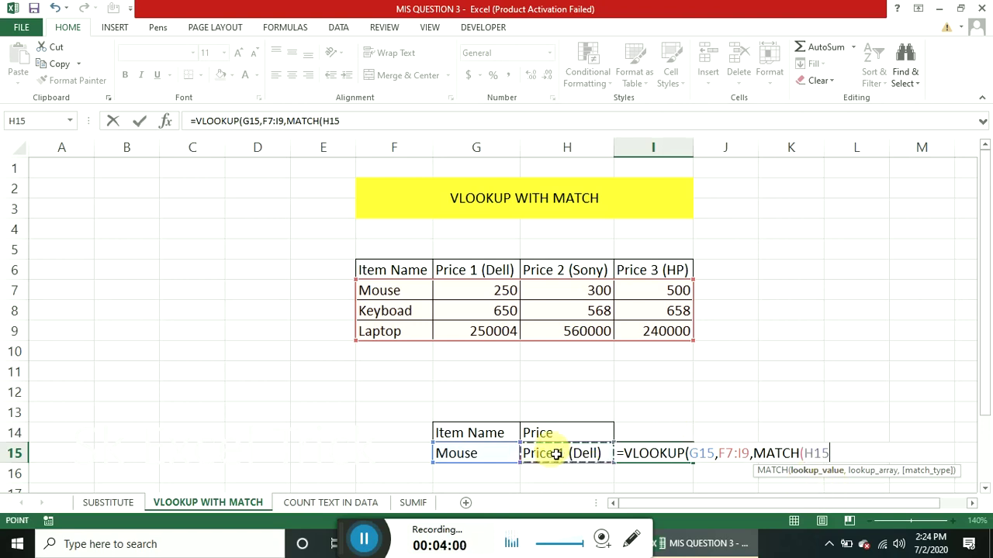
text(,)
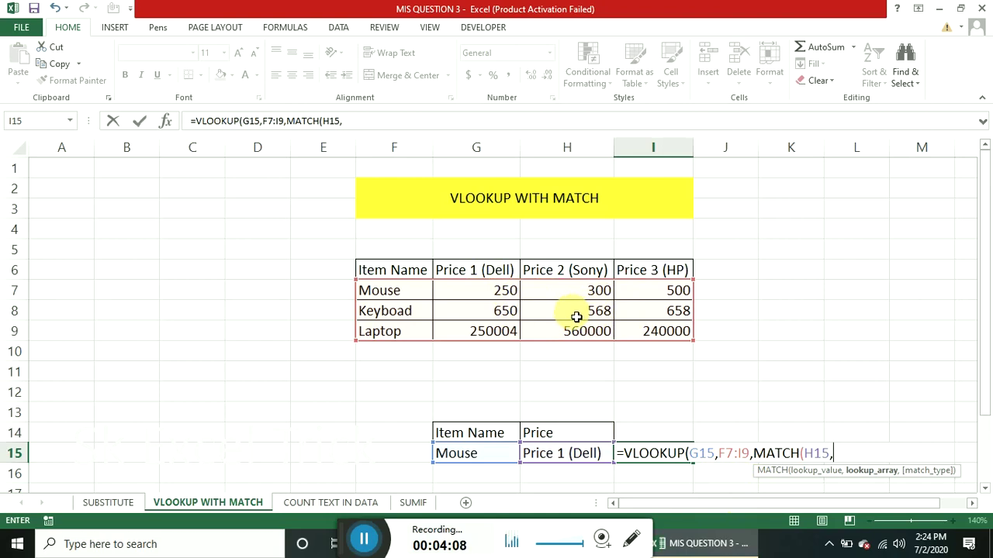
drag(384, 268, 654, 285)
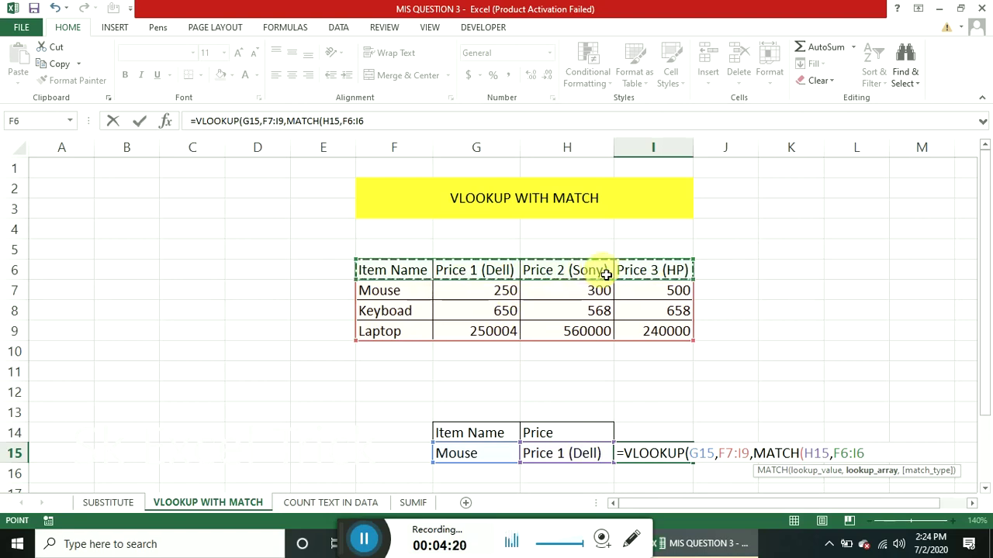
text(,0)
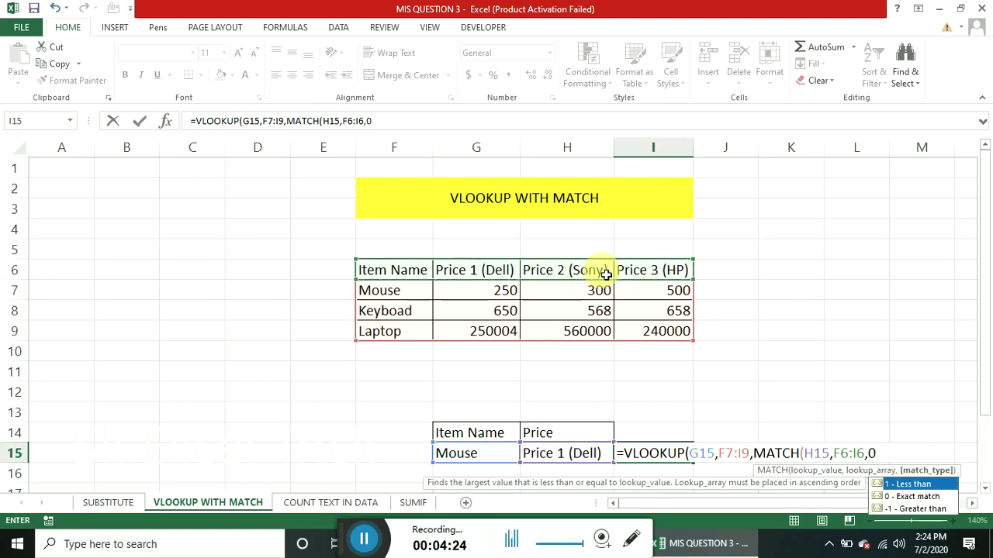
text(),)
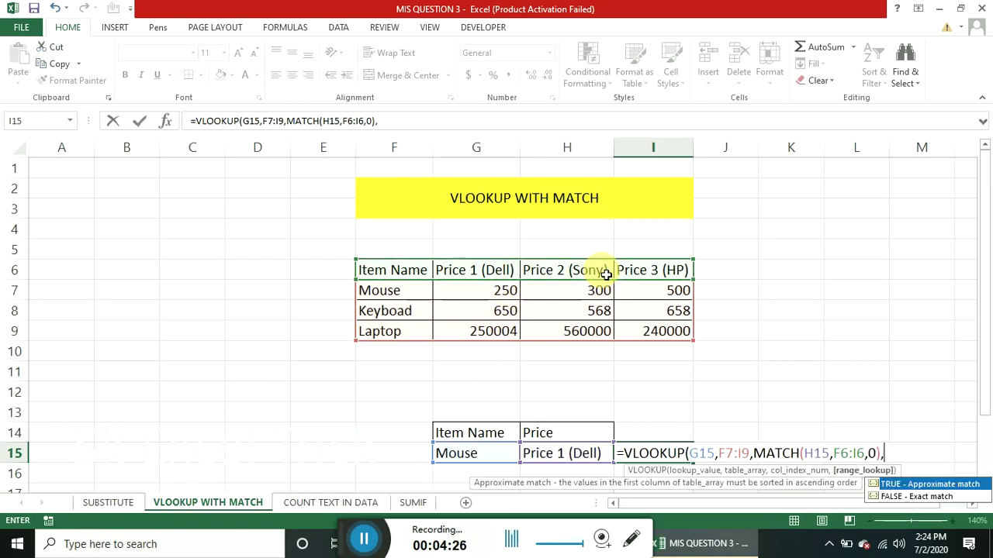
text(0))
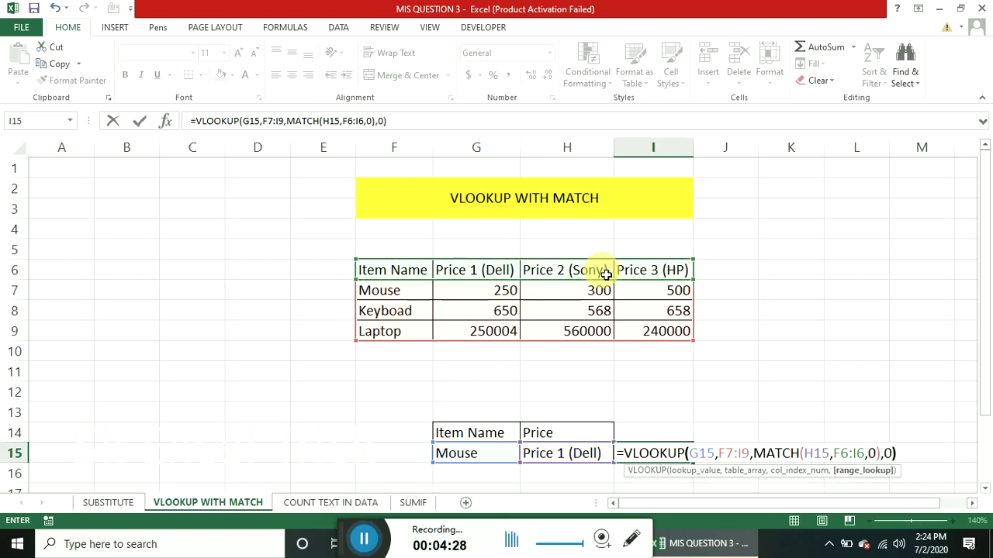
key(Return)
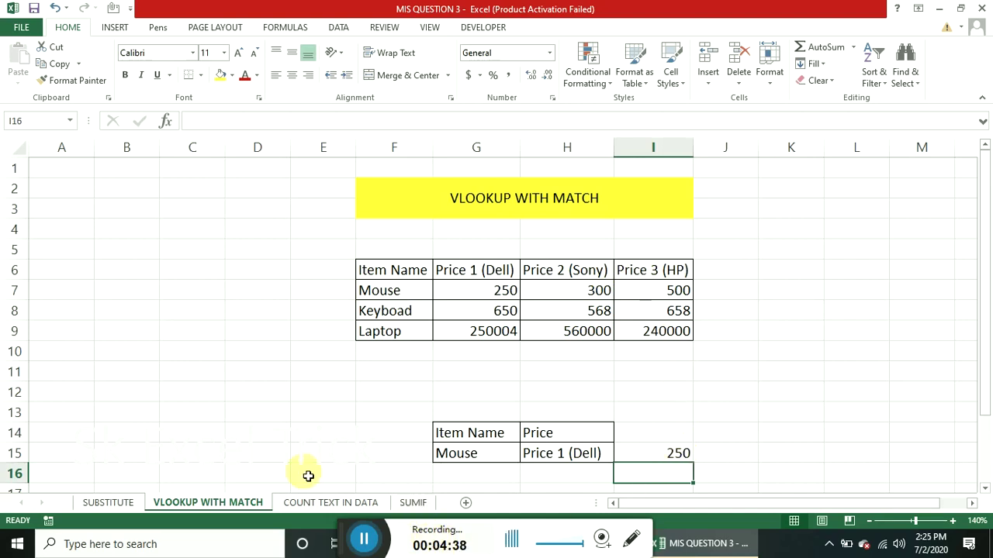
click(315, 505)
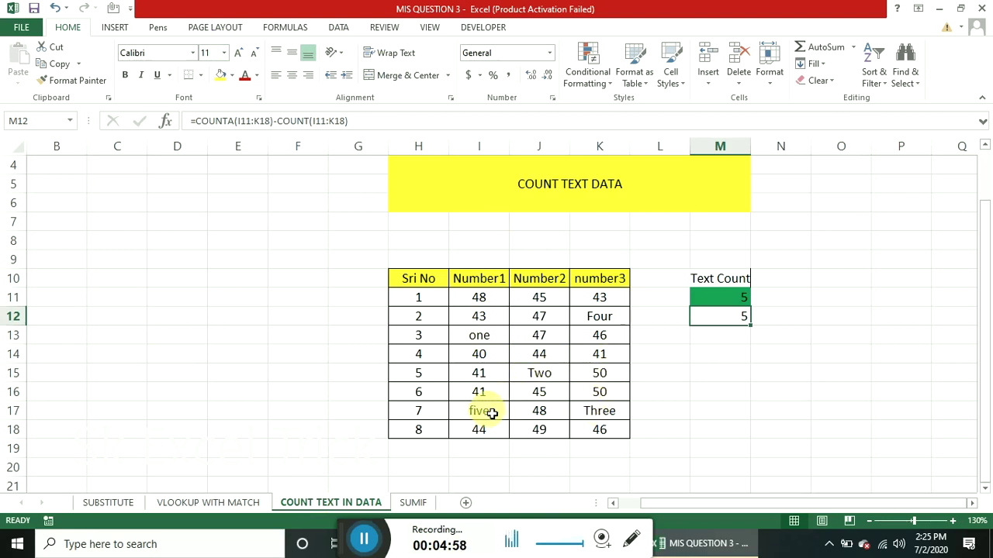
Replace 47 in J12 with the word six so Text Count rises to 6
click(731, 301)
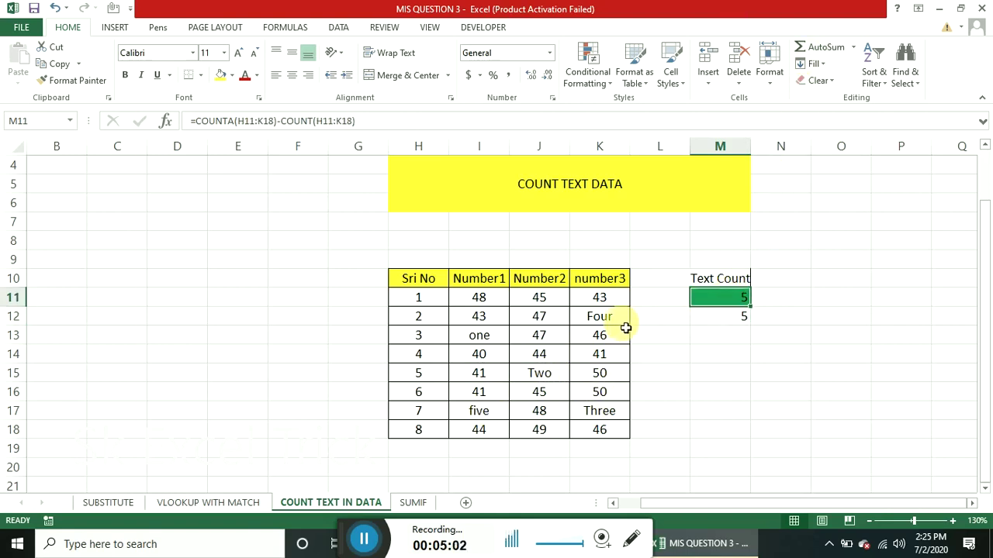
click(539, 318)
text(six)
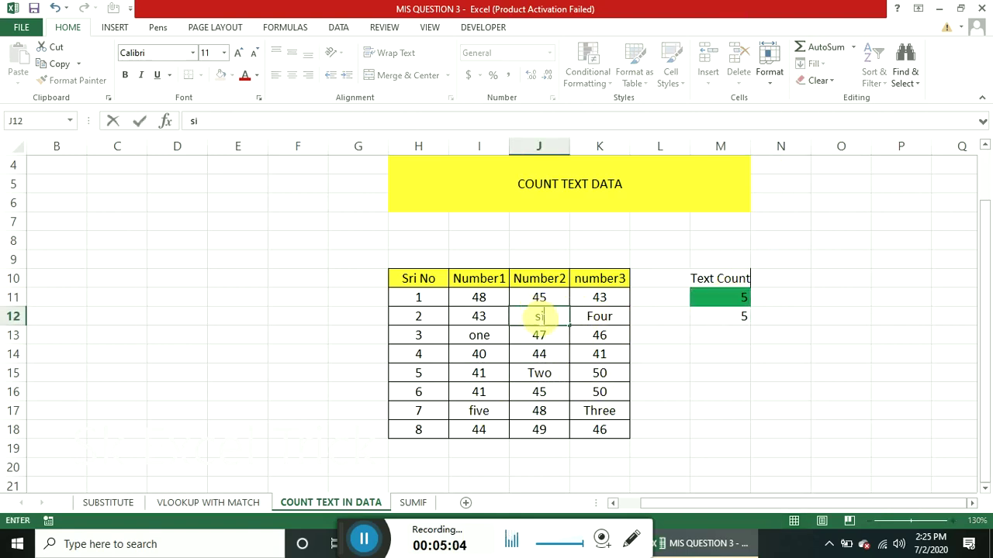
key(Return)
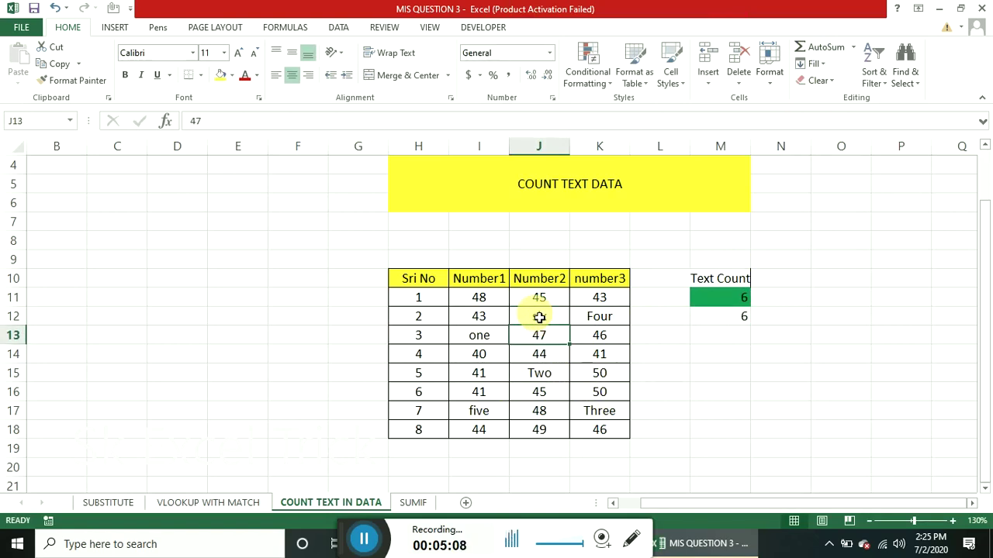
click(697, 305)
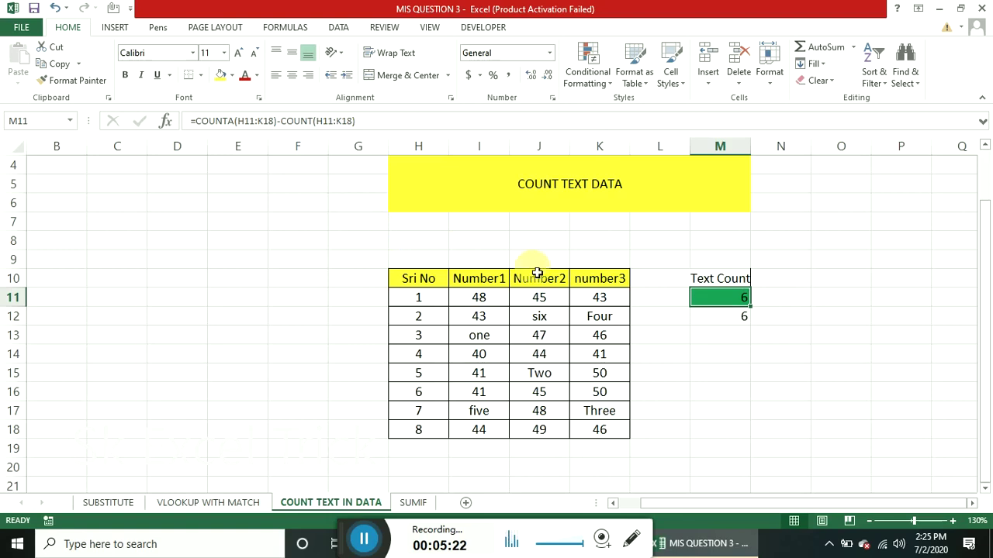
Enter =COUNTA(I11:K18)-COUNT(I11:K18) in M11 to count text entries
text(=s)
key(BackSpace)
text(coun)
key(Down)
key(Tab)
key(Left)
key(Left)
key(Left)
key(Left)
key(shift+Right)
key(shift+Right)
key(ctrl+shift+Down)
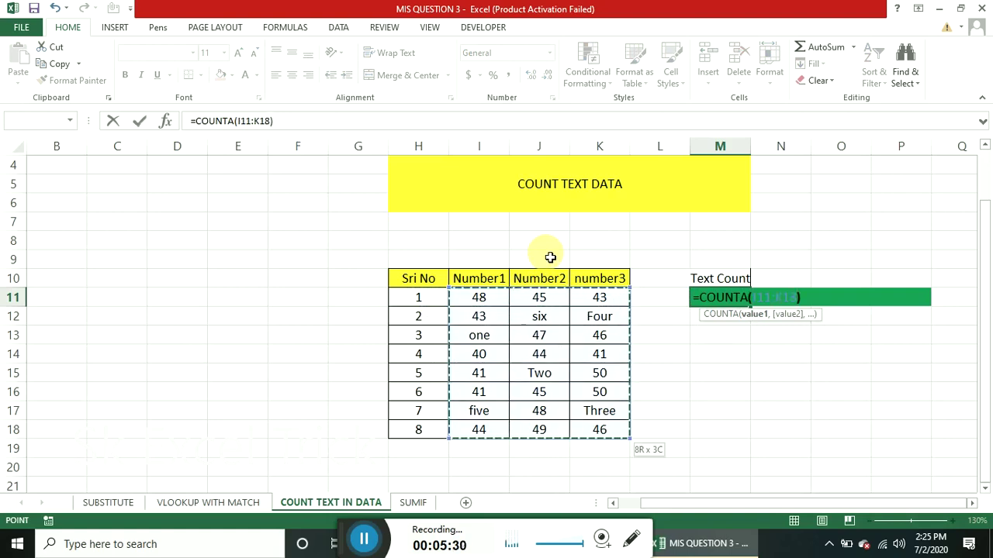
text(-)
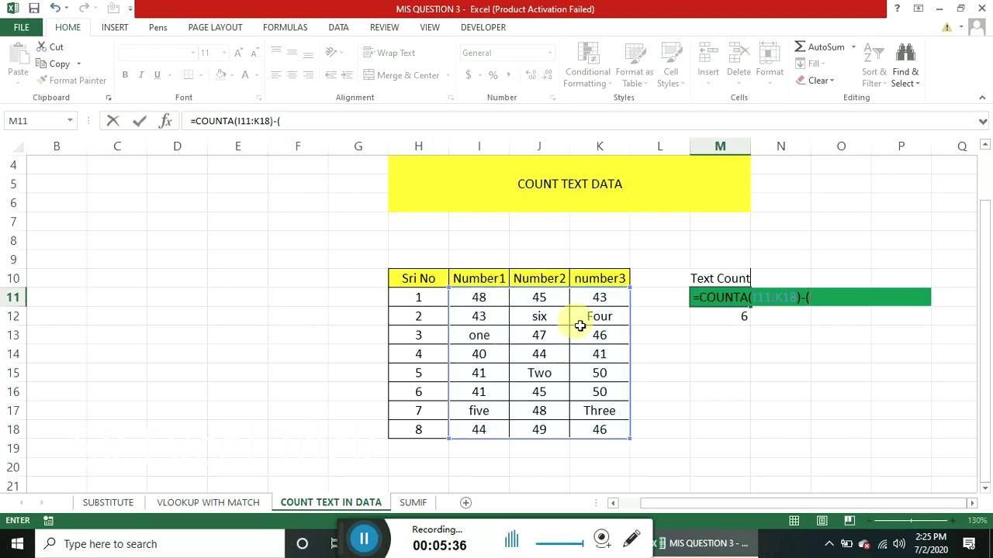
text(c)
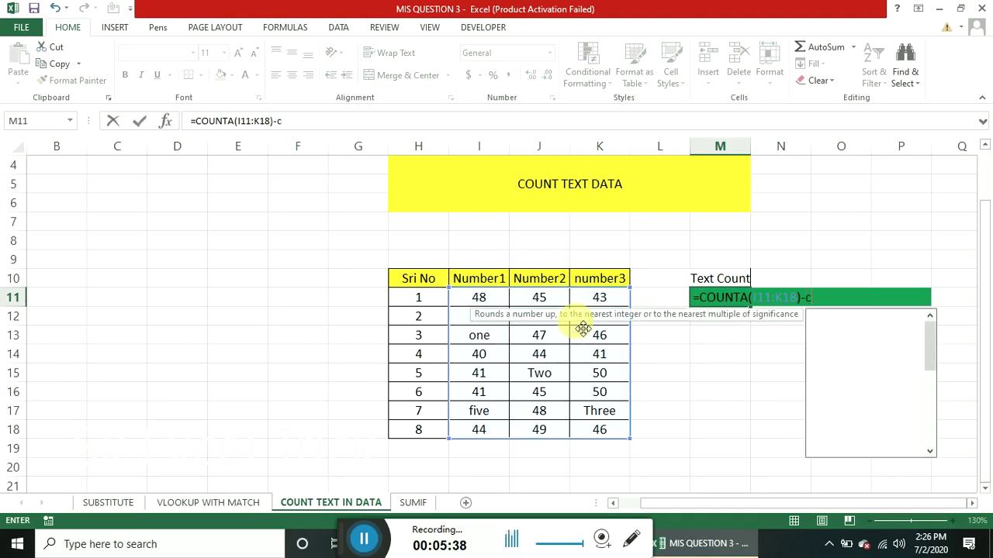
text(oun)
key(Tab)
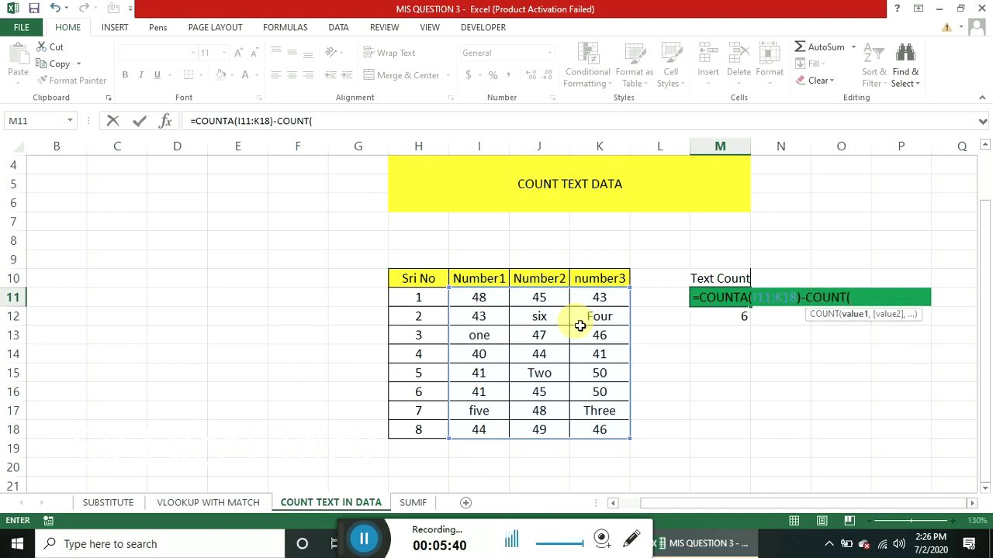
drag(500, 299, 594, 433)
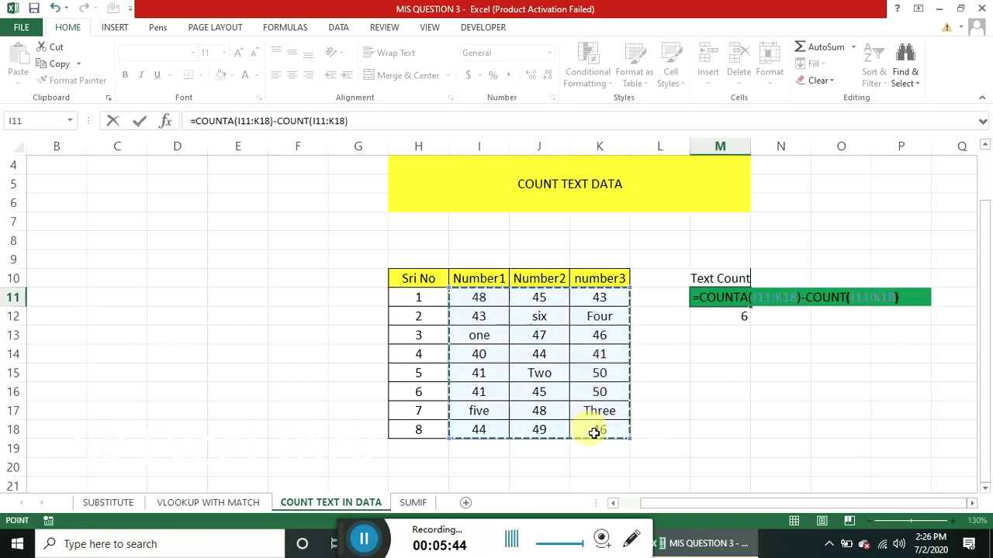
key(Return)
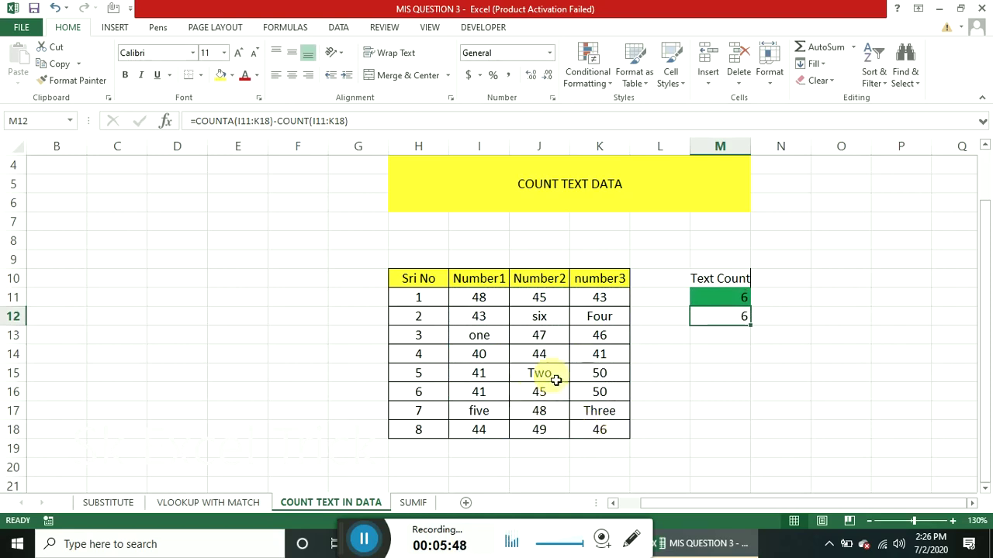
Change I14 from 40 to Seven so Text Count reads 7
click(496, 358)
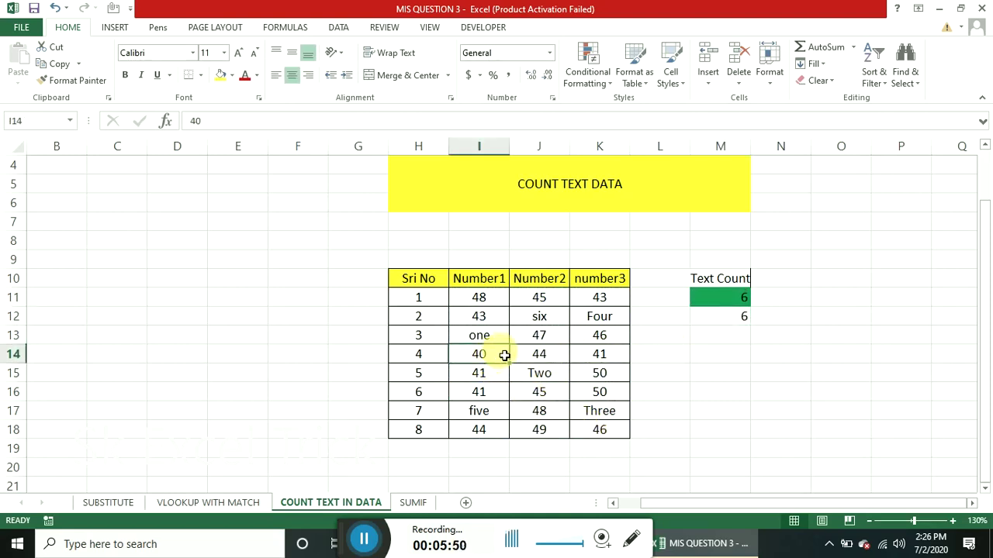
text(Seven)
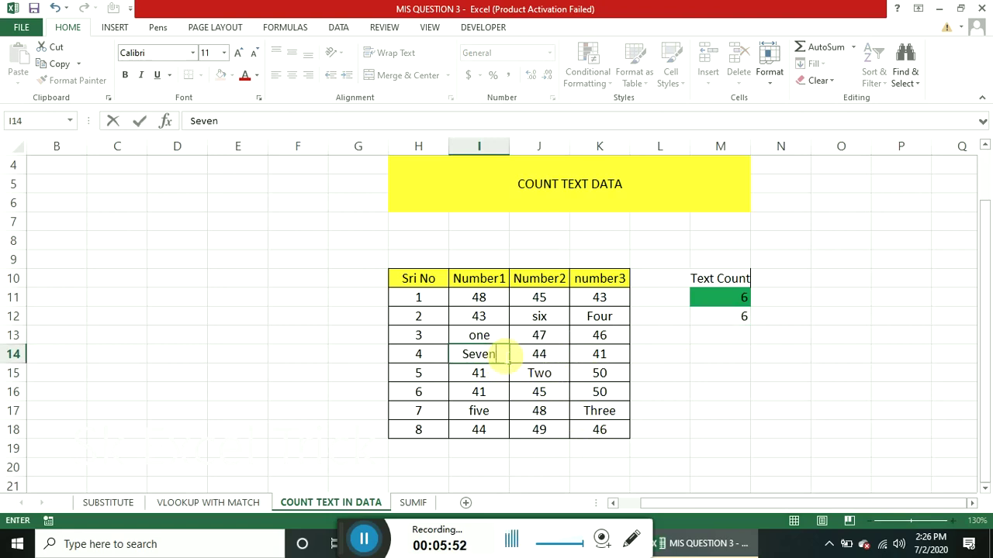
key(Return)
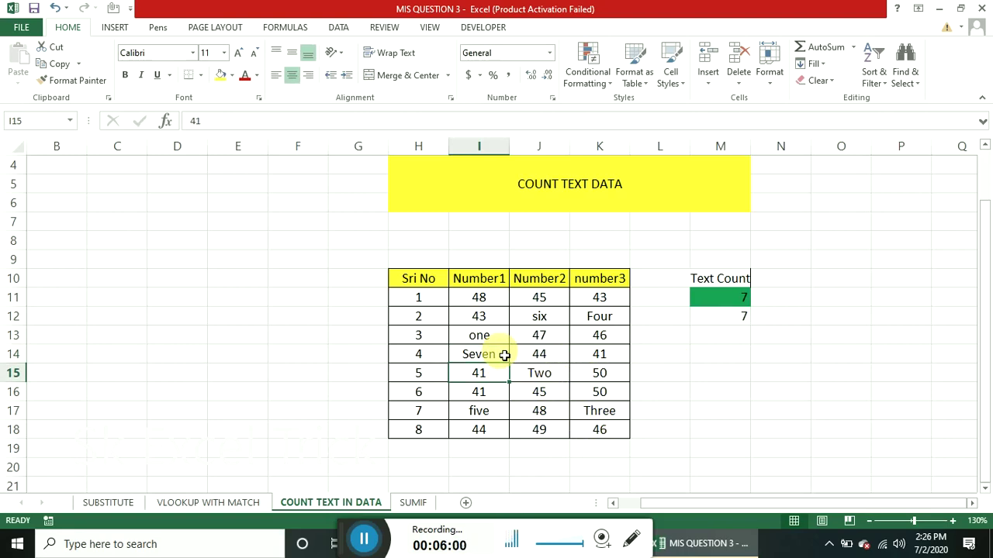
click(418, 506)
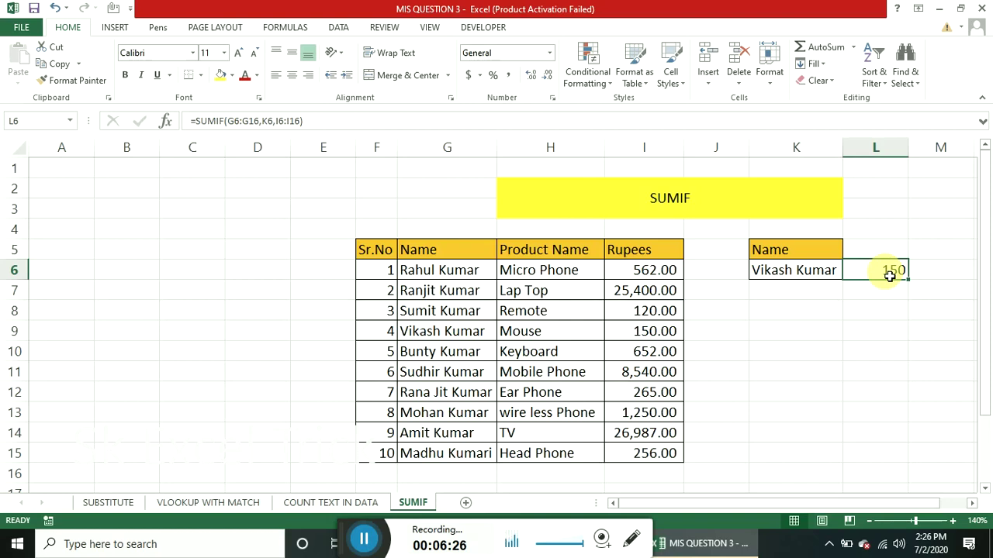
Begin a SUMIF in L6 using the names in G6:G15 as its range
text(=sun)
key(BackSpace)
text(m)
key(Down)
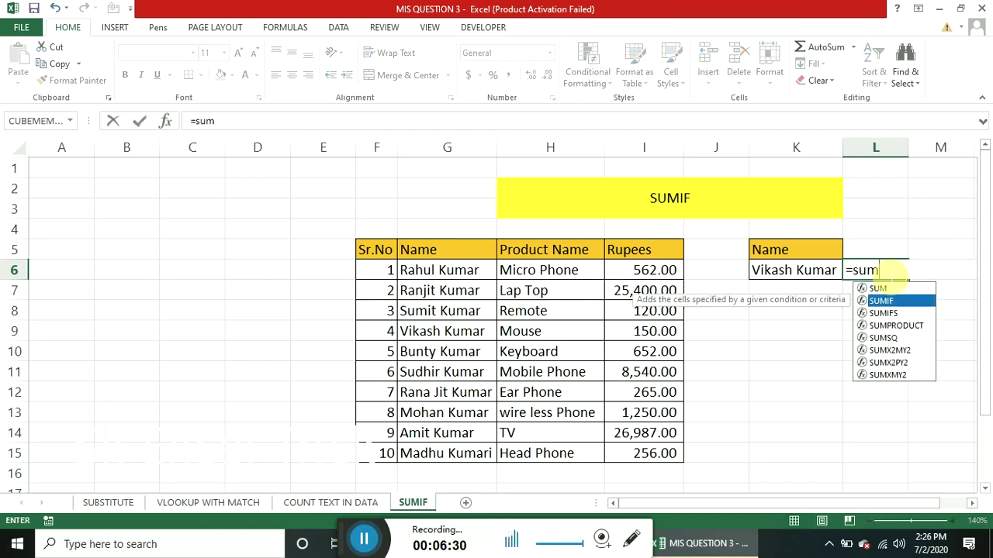
key(Tab)
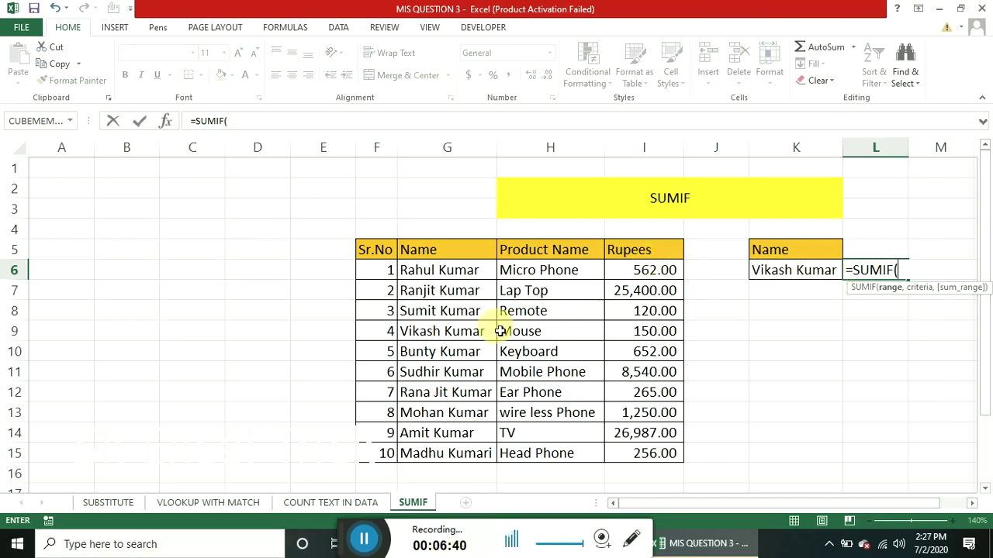
drag(450, 270, 459, 455)
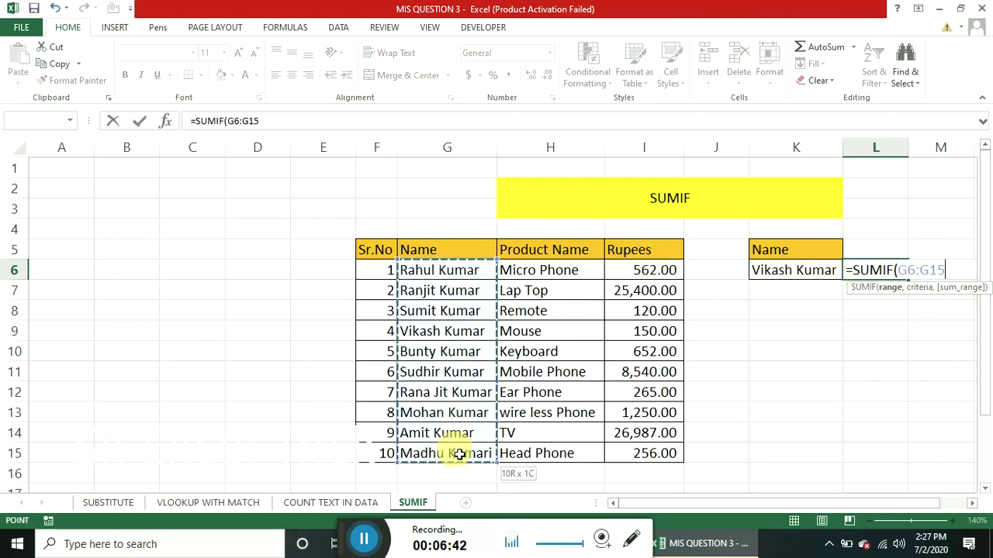
text(,)
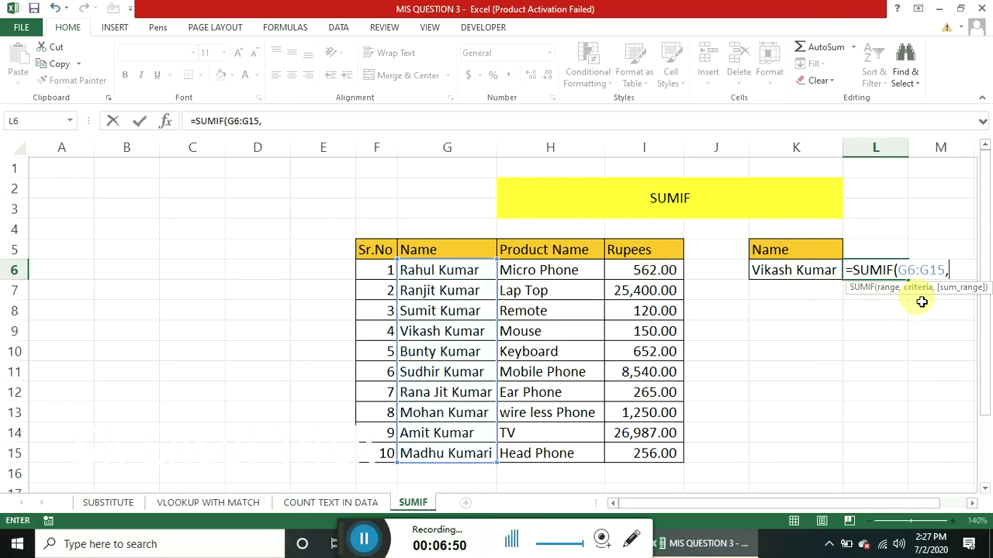
Complete the SUMIF with criterion K6 and sum range I6:I15, returning 150
click(778, 277)
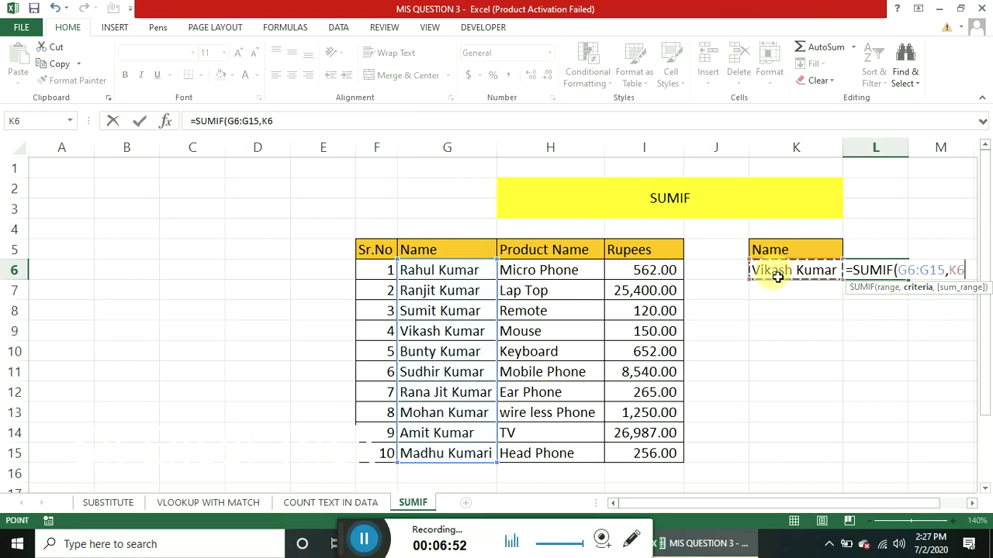
text(,)
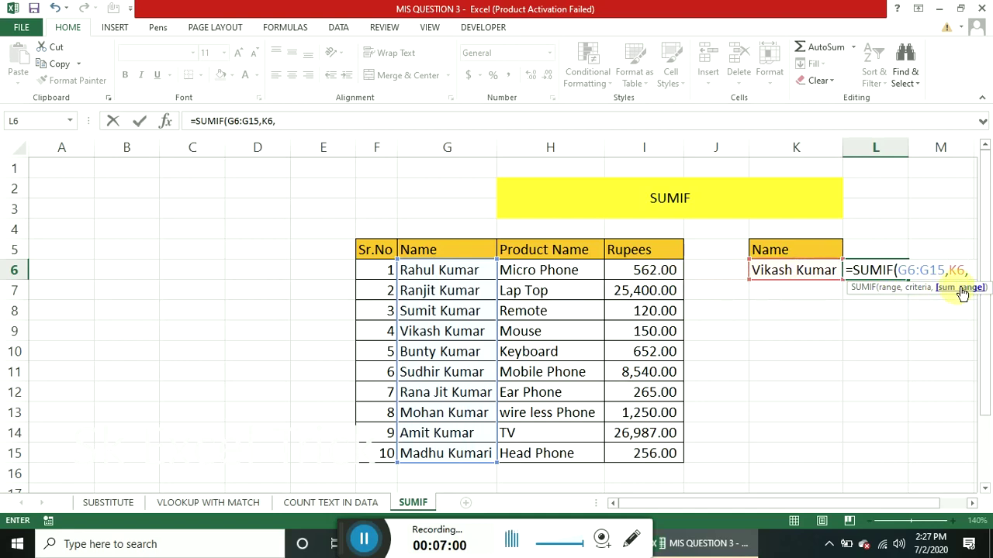
mouse_move(658, 269)
mouse_down()
mouse_move(657, 413)
mouse_move(668, 453)
mouse_up()
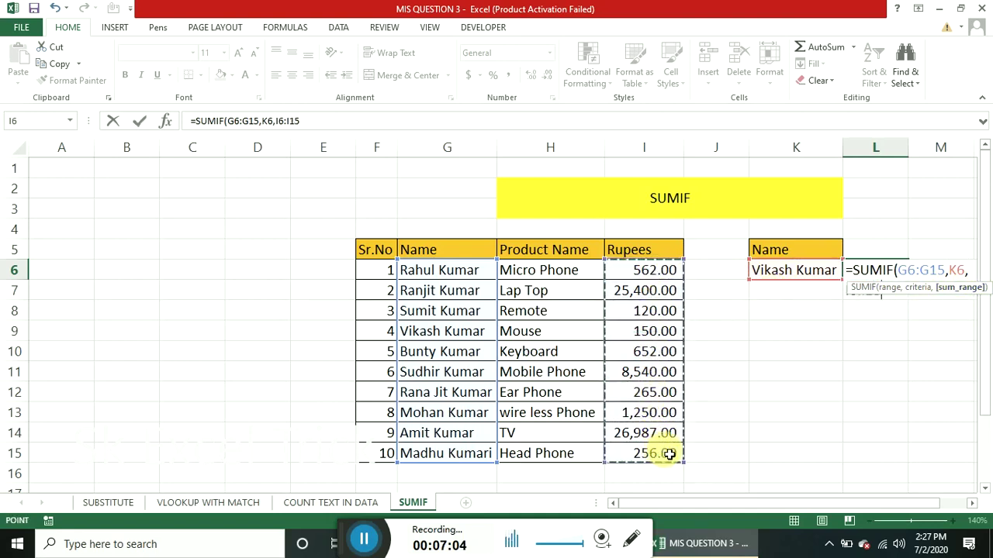
text())
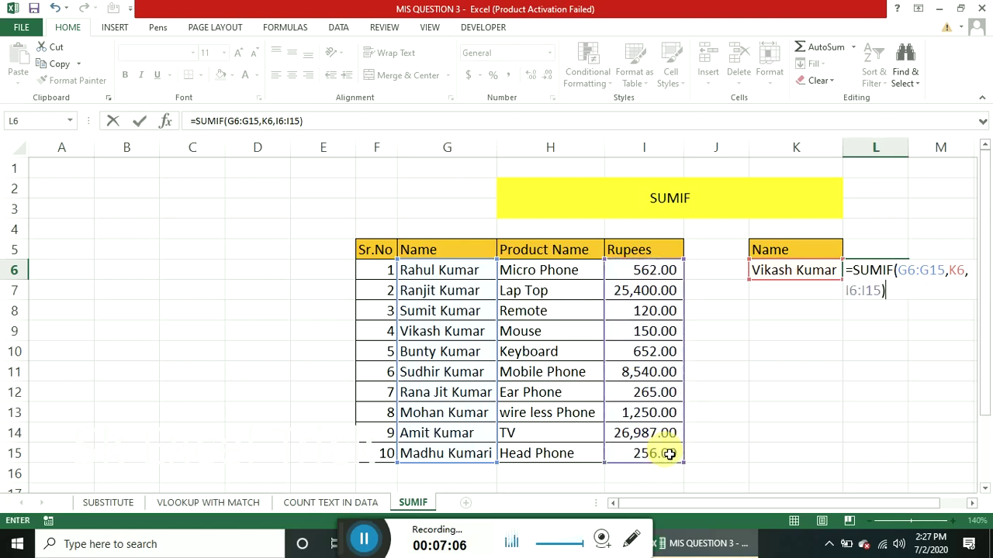
key(Return)
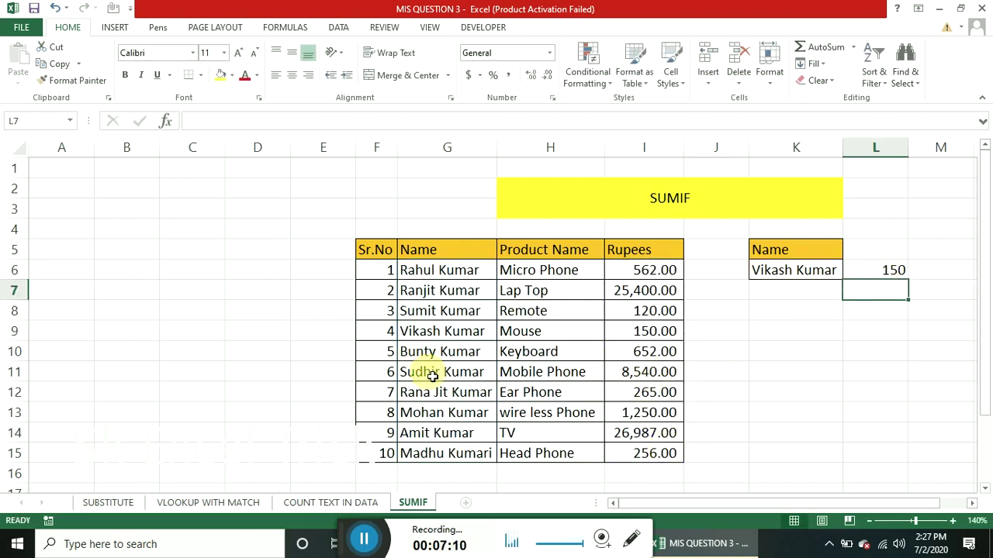
click(869, 275)
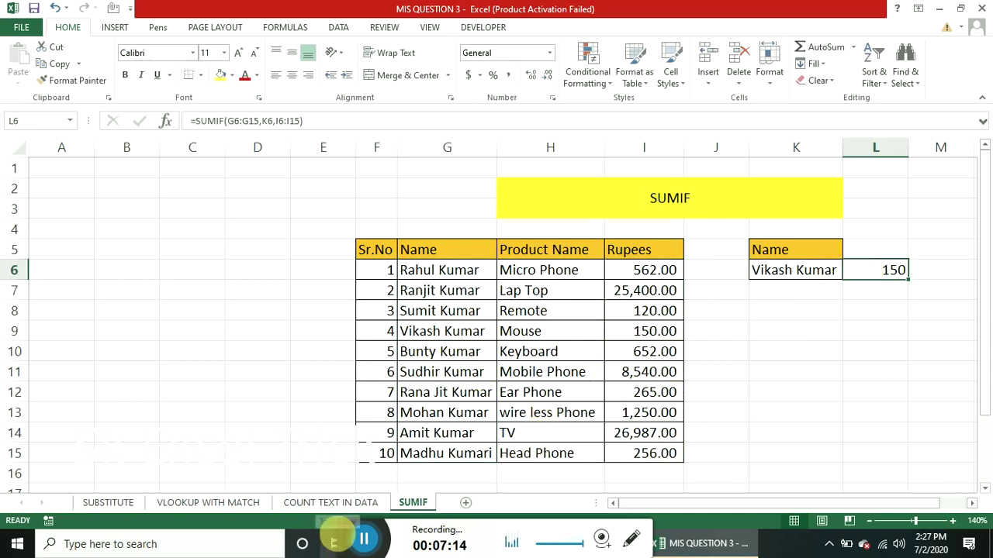
mouse_move(324, 545)
mouse_down()
mouse_move(324, 442)
mouse_move(94, 380)
mouse_up()
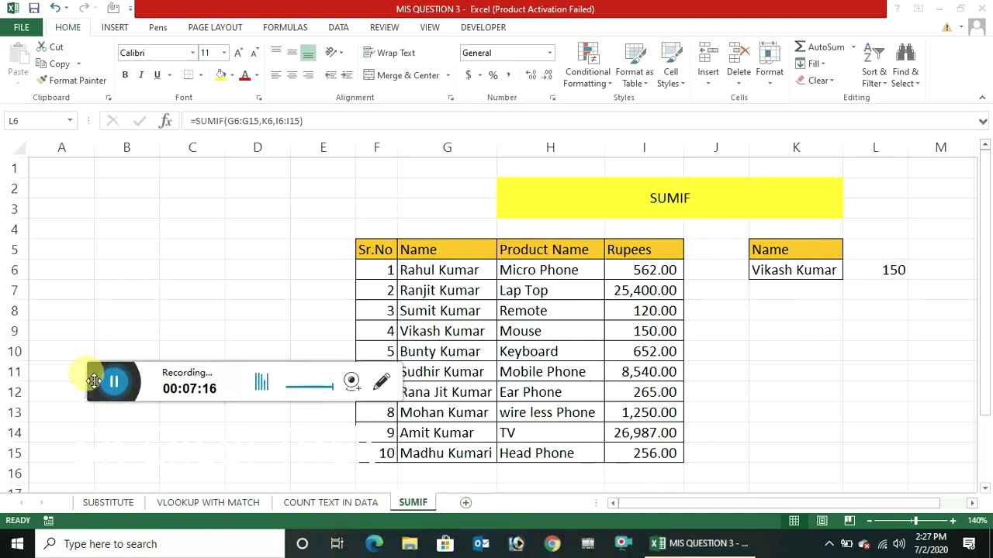